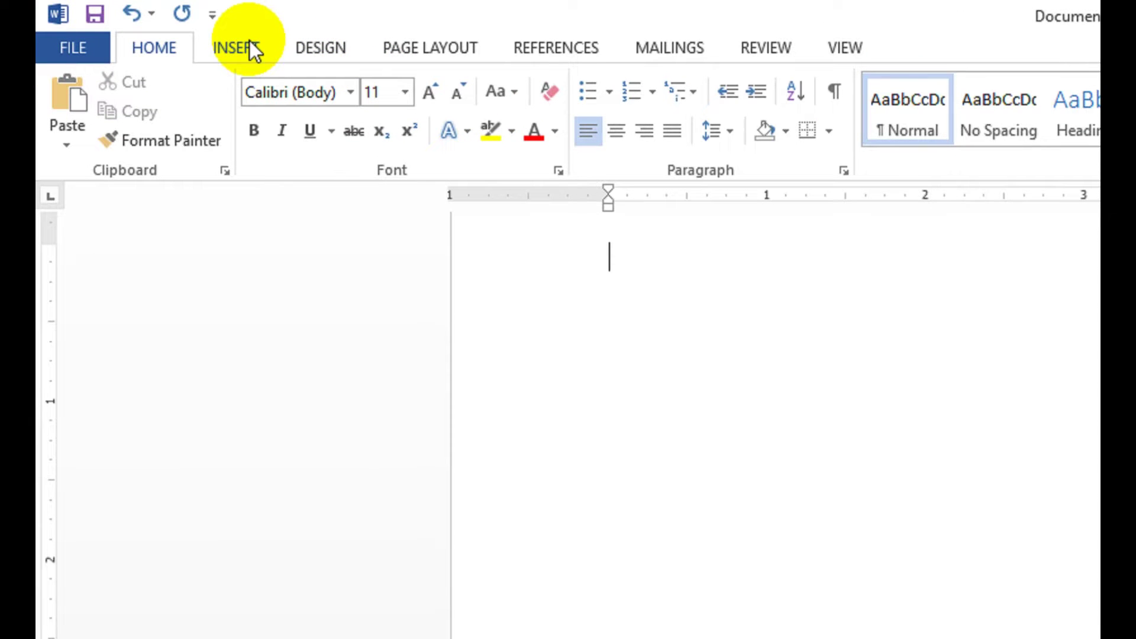
# - Insert the picture northern-gannet-4926108_1920 from the Downloads folder into the document
pyautogui.click(249, 43)
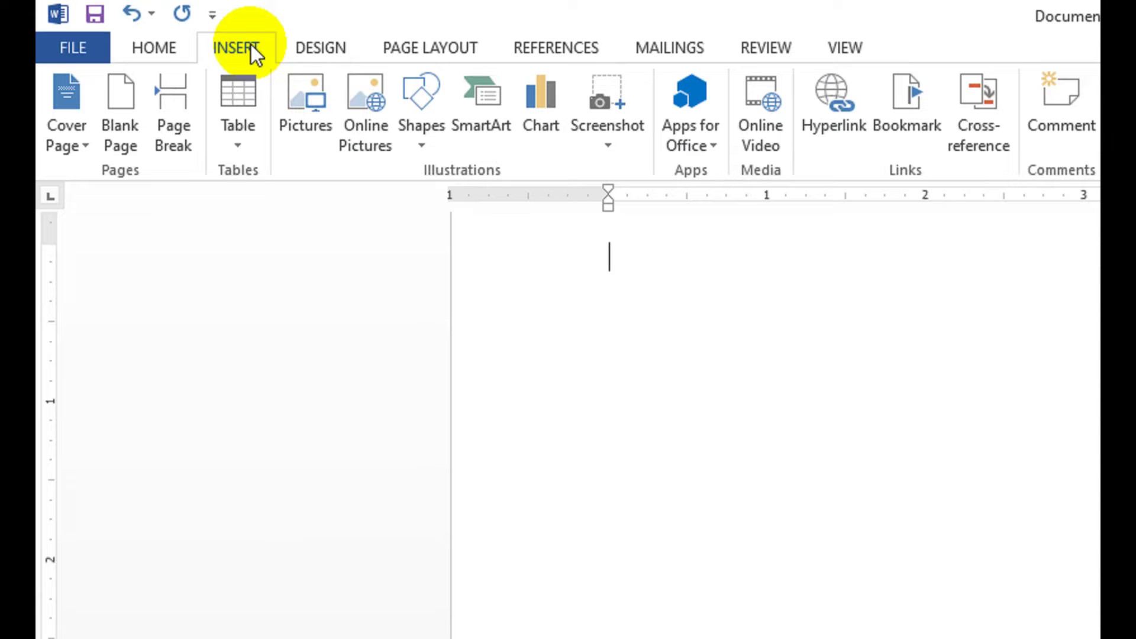
pyautogui.click(329, 127)
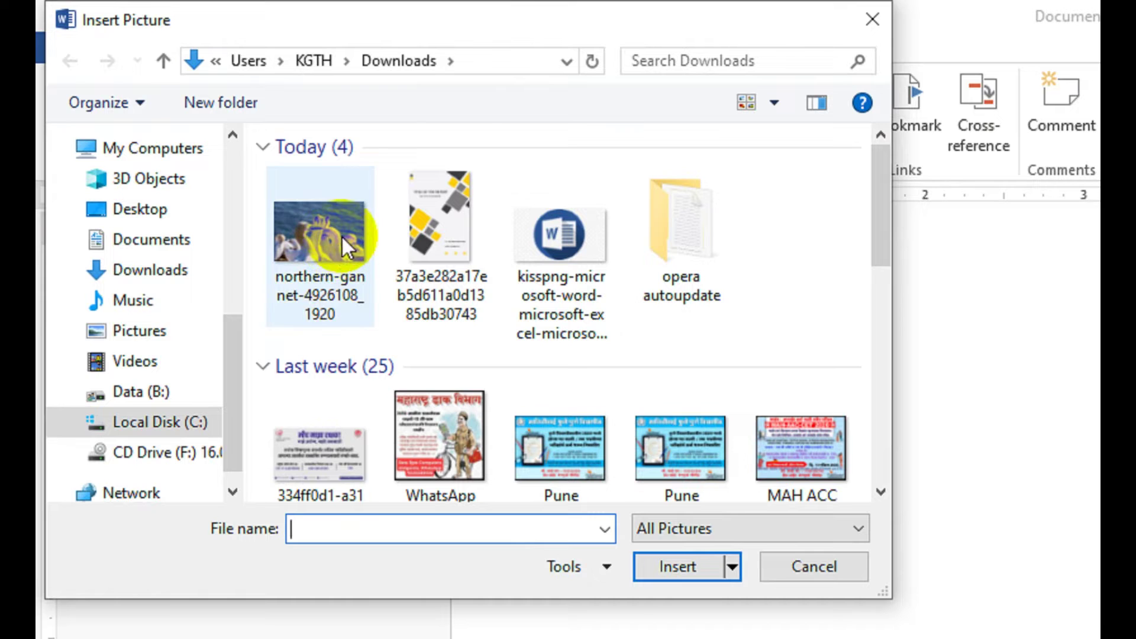
pyautogui.click(322, 272)
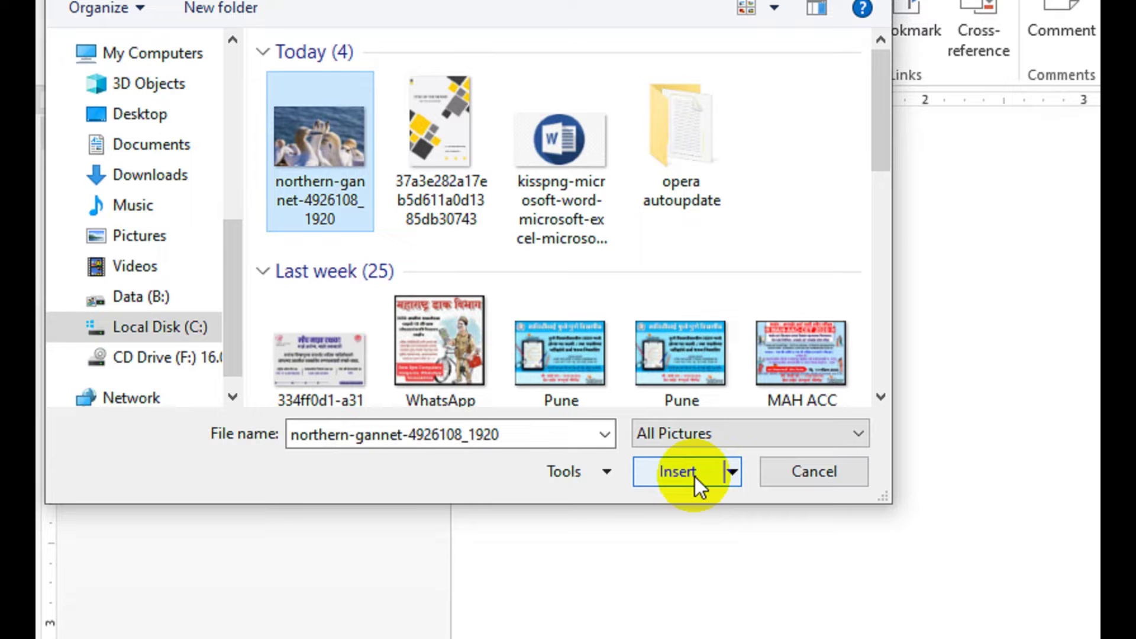
pyautogui.click(695, 478)
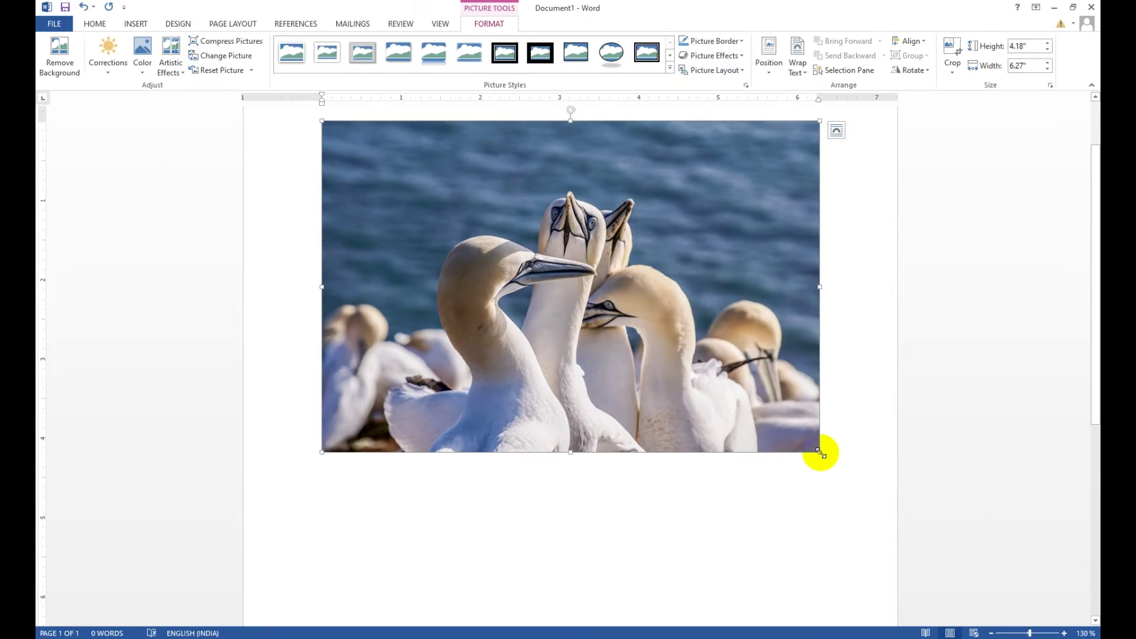
# - Shrink and reshape the gannet photo to about 3.26 inches high by 4.82 inches wide
pyautogui.moveTo(564, 312); pyautogui.dragTo(619, 334)
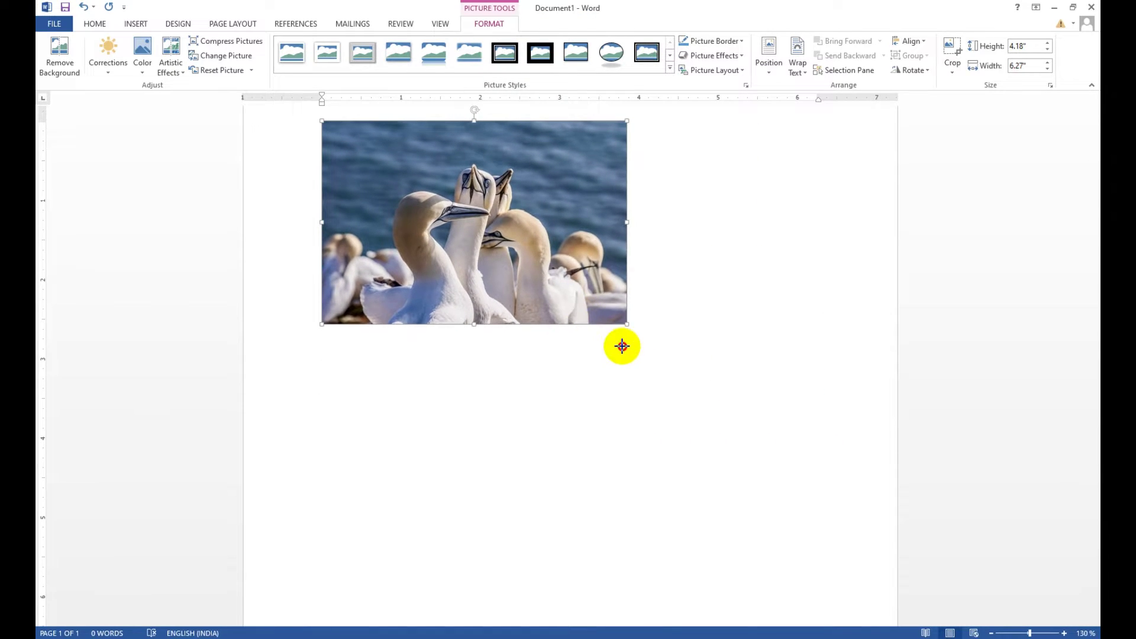
pyautogui.moveTo(618, 335); pyautogui.dragTo(644, 356)
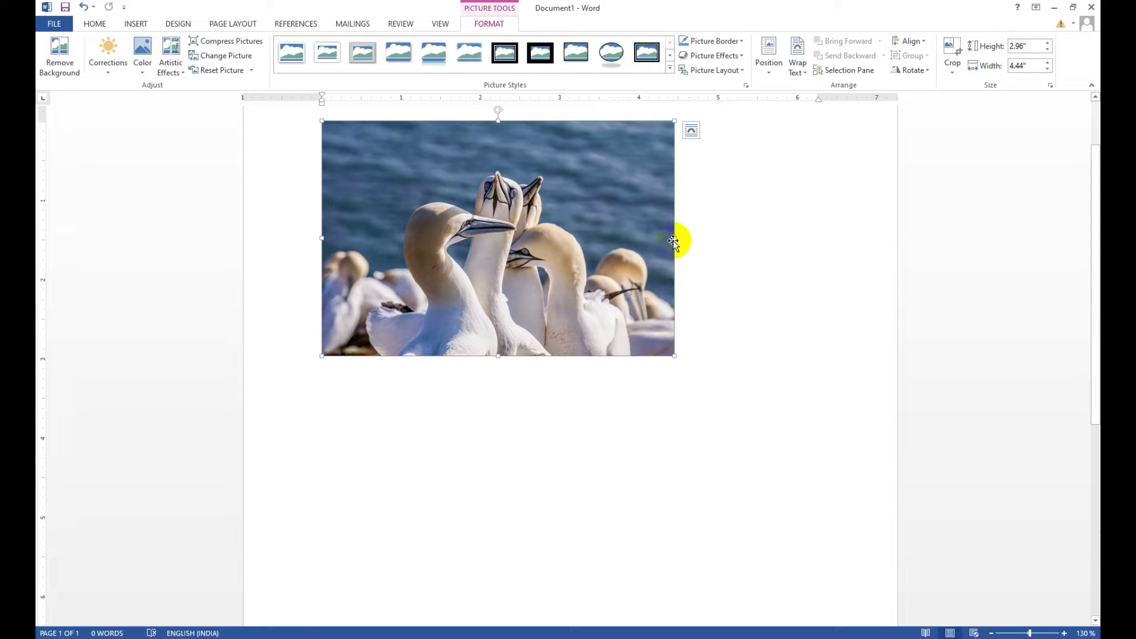
pyautogui.moveTo(675, 240)
pyautogui.mouseDown()
pyautogui.moveTo(478, 218)
pyautogui.moveTo(704, 237)
pyautogui.mouseUp()
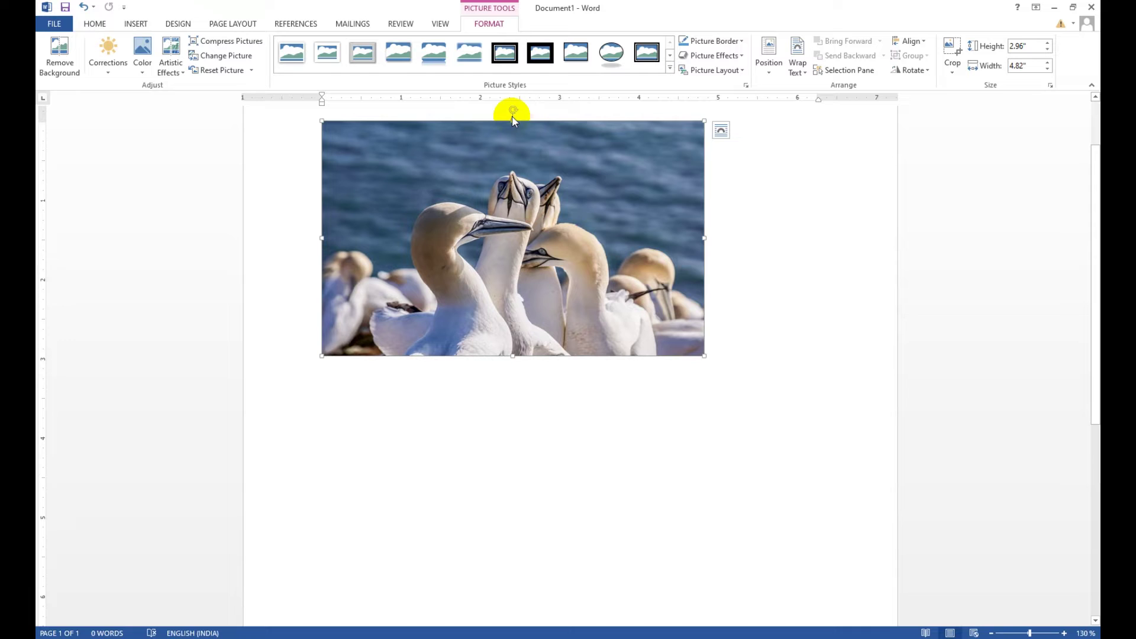
pyautogui.moveTo(513, 121); pyautogui.dragTo(520, 227)
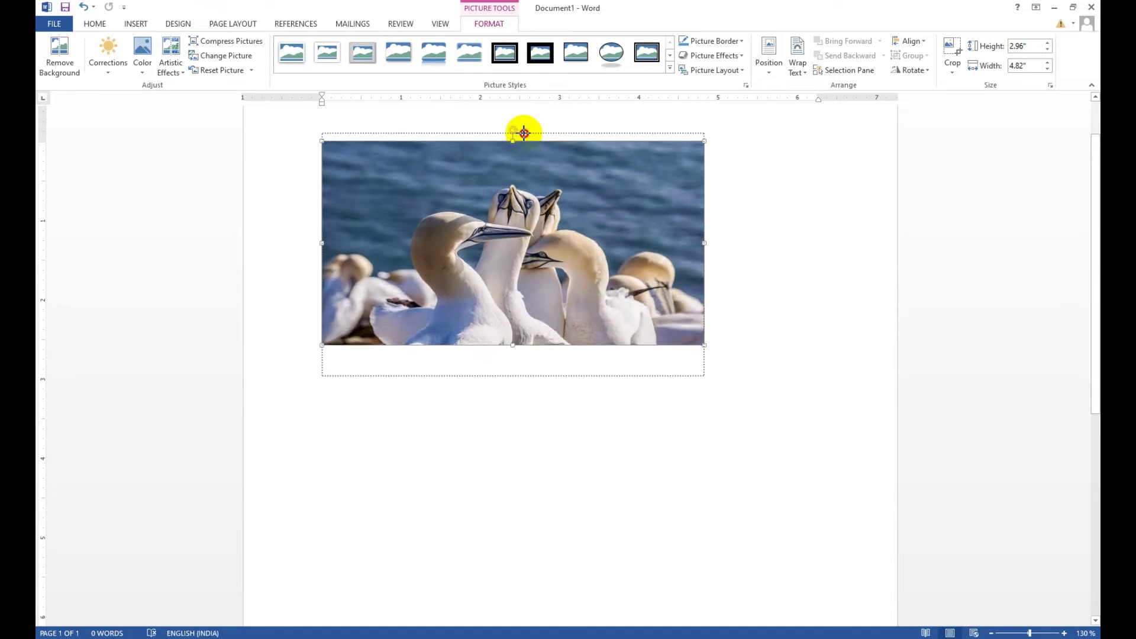
pyautogui.moveTo(520, 227); pyautogui.dragTo(527, 181)
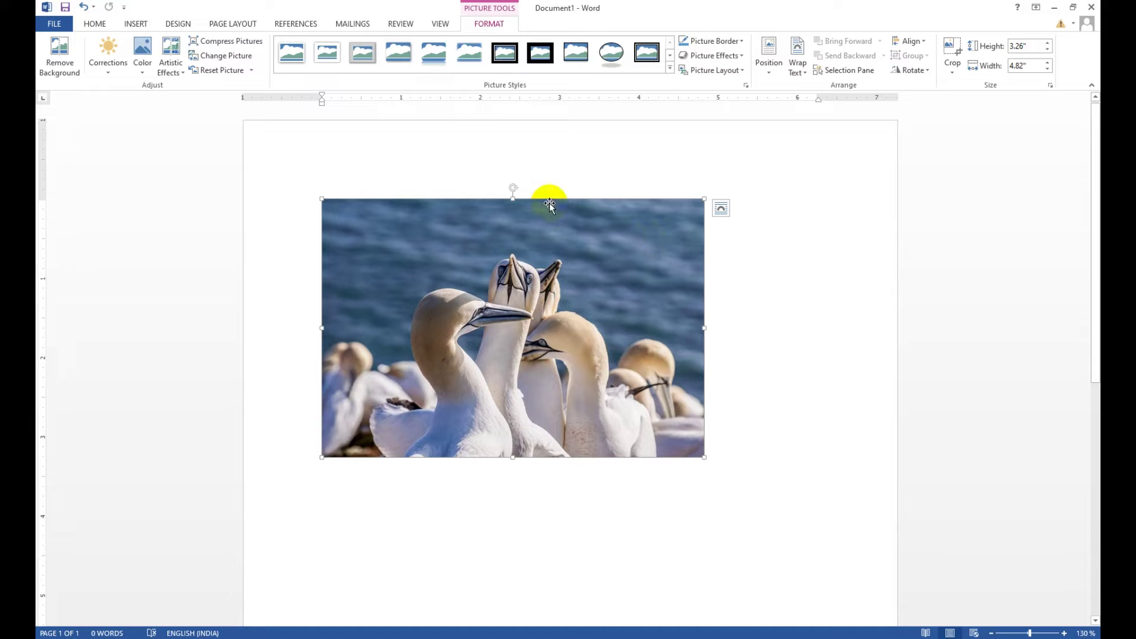
pyautogui.click(515, 189)
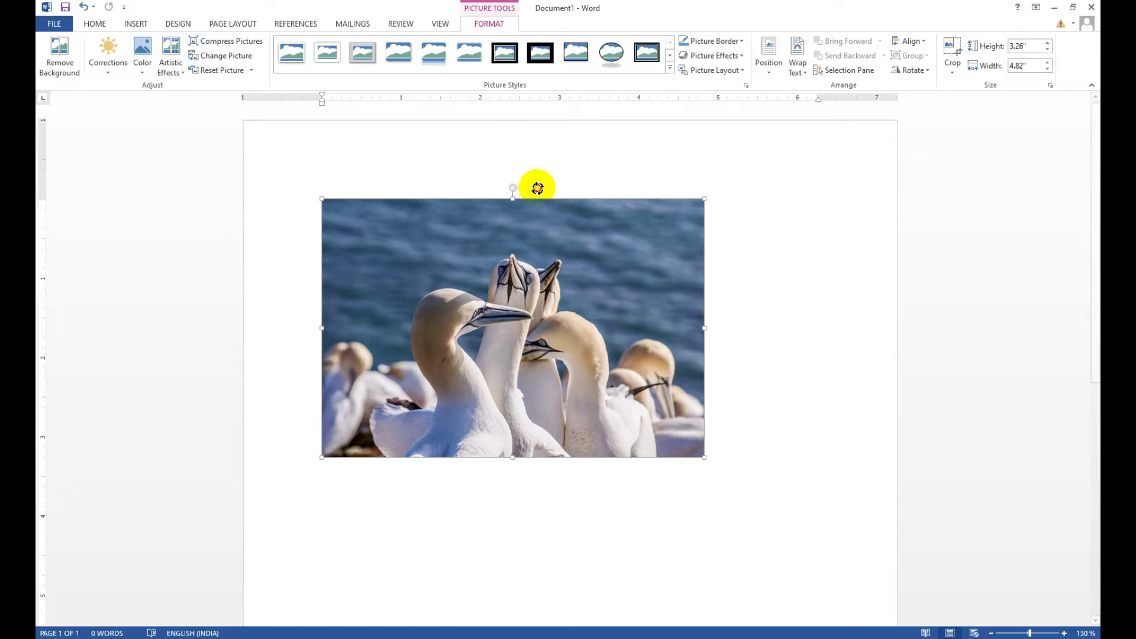
pyautogui.moveTo(537, 189); pyautogui.dragTo(508, 184)
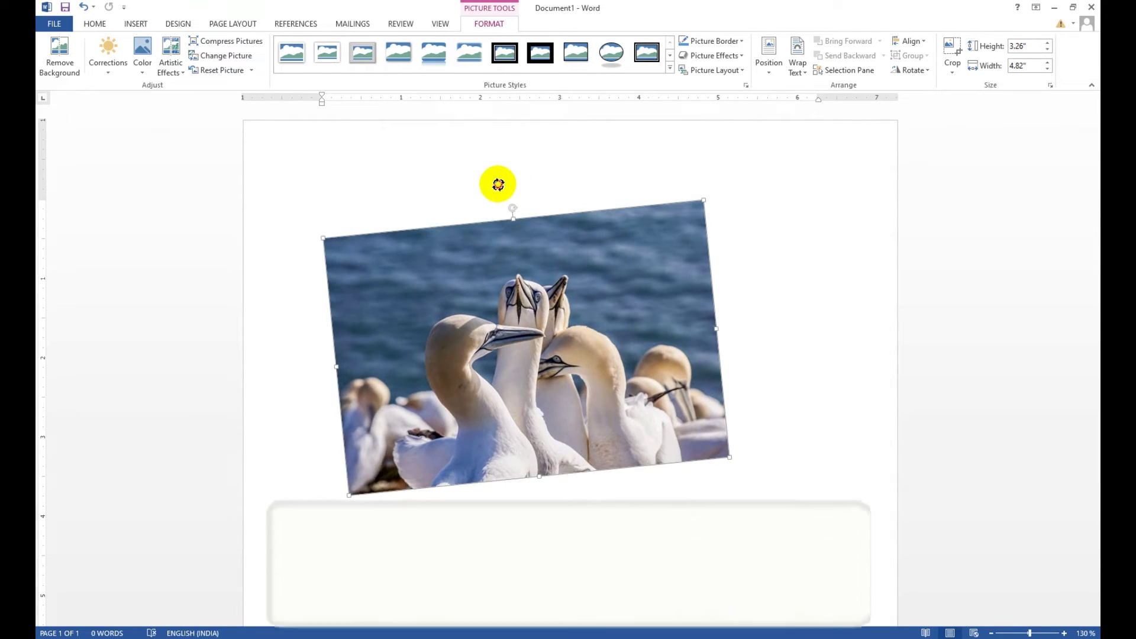
pyautogui.moveTo(507, 184)
pyautogui.mouseDown()
pyautogui.moveTo(550, 186)
pyautogui.moveTo(513, 186)
pyautogui.mouseUp()
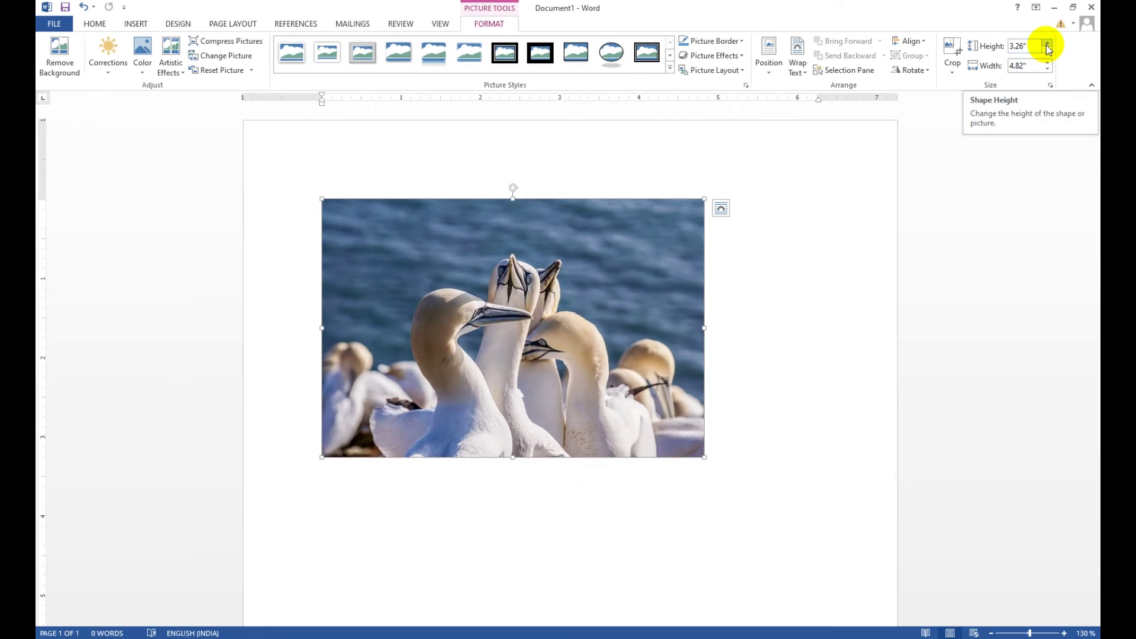
# - Enlarge the photo by raising its Height four spinner steps
pyautogui.click(1046, 45)
pyautogui.click(1046, 45)
pyautogui.click(1047, 45)
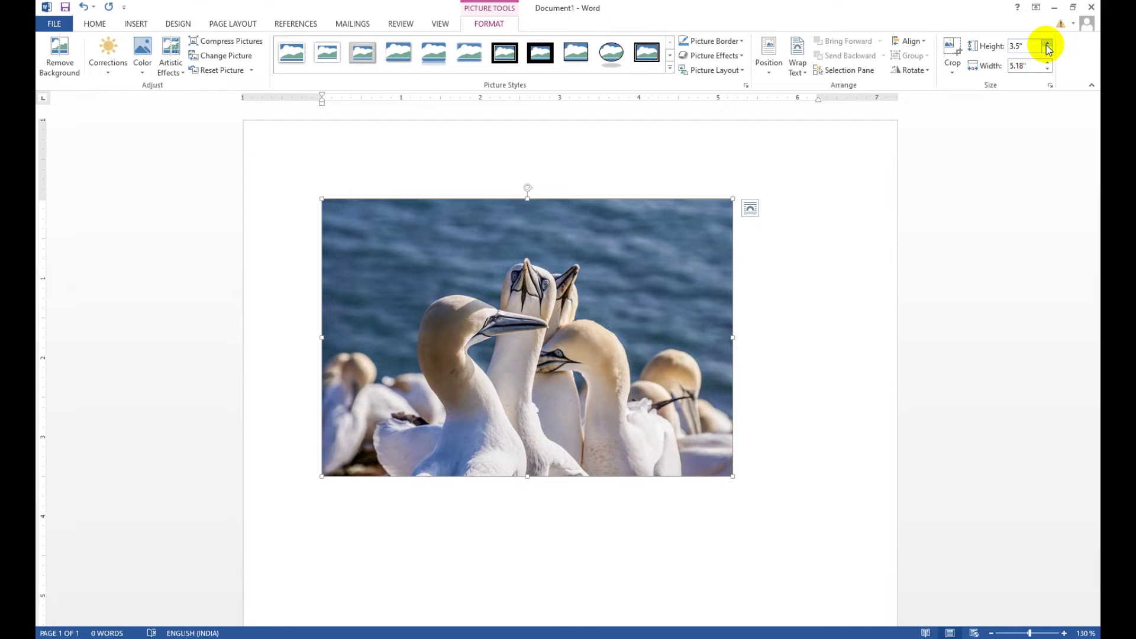
pyautogui.click(1046, 45)
pyautogui.click(1046, 45)
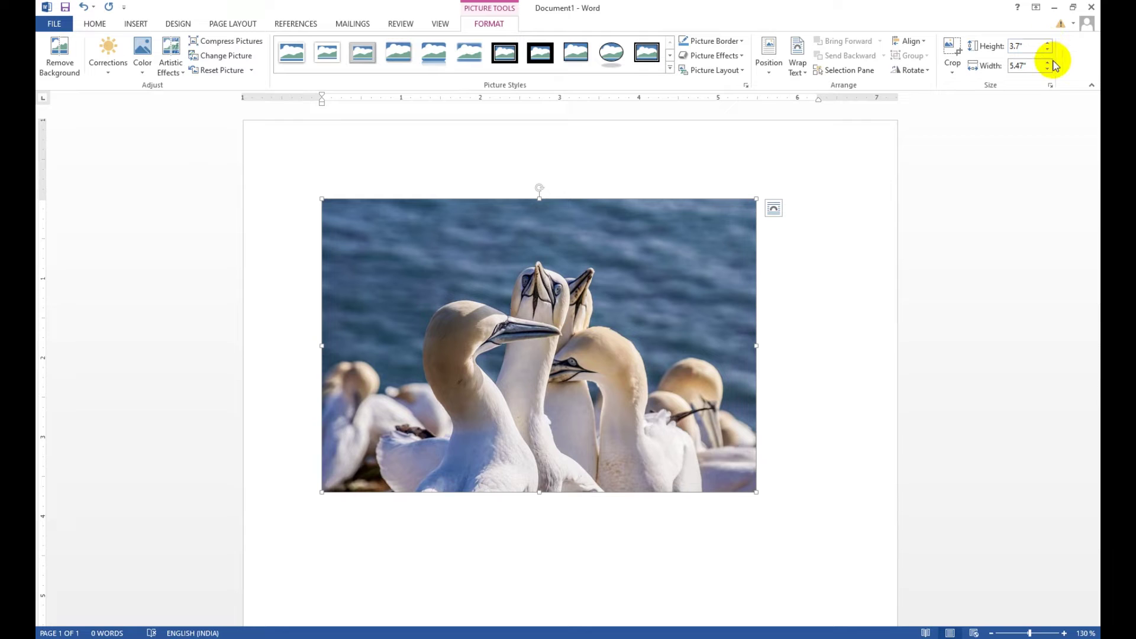
# - Tweak the Width with its spinner, then set the Height to exactly 4 inches (width 5.92)
pyautogui.click(1048, 63)
pyautogui.click(1048, 63)
pyautogui.click(1048, 69)
pyautogui.click(1048, 69)
pyautogui.click(1047, 68)
pyautogui.click(1047, 69)
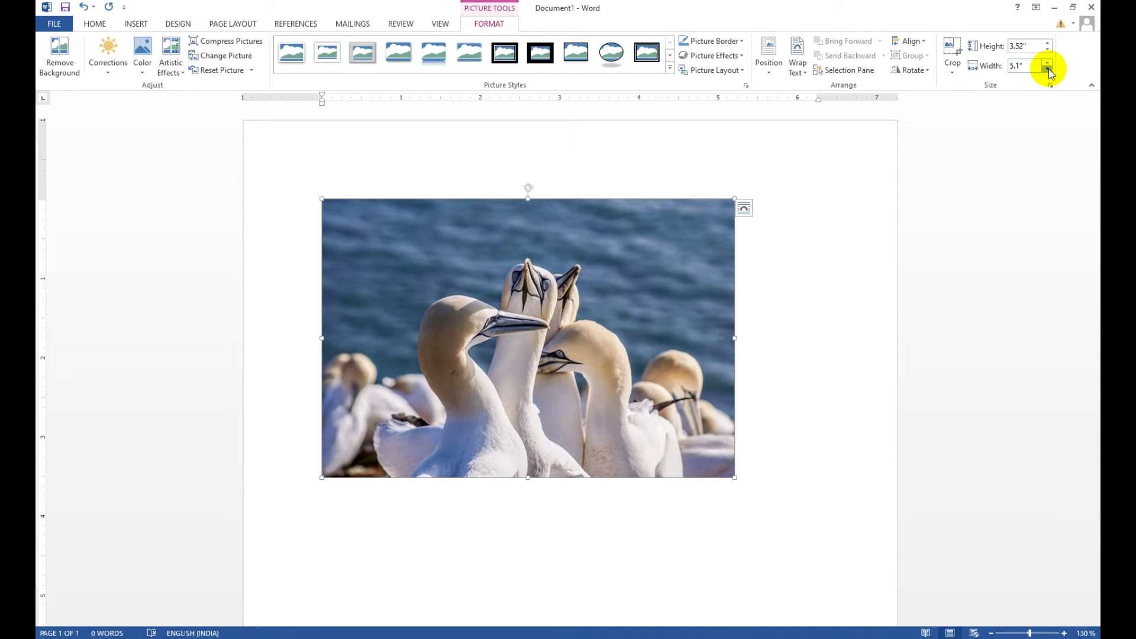
pyautogui.click(1048, 69)
pyautogui.click(1048, 68)
pyautogui.click(1048, 69)
pyautogui.click(1048, 62)
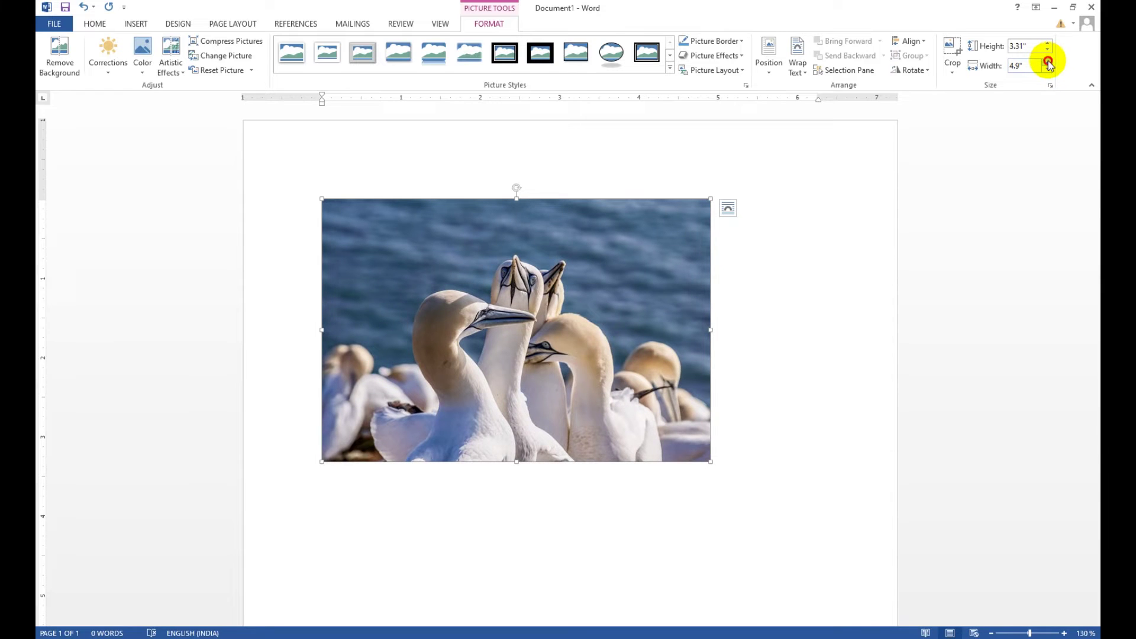
pyautogui.click(1048, 63)
pyautogui.click(1013, 48)
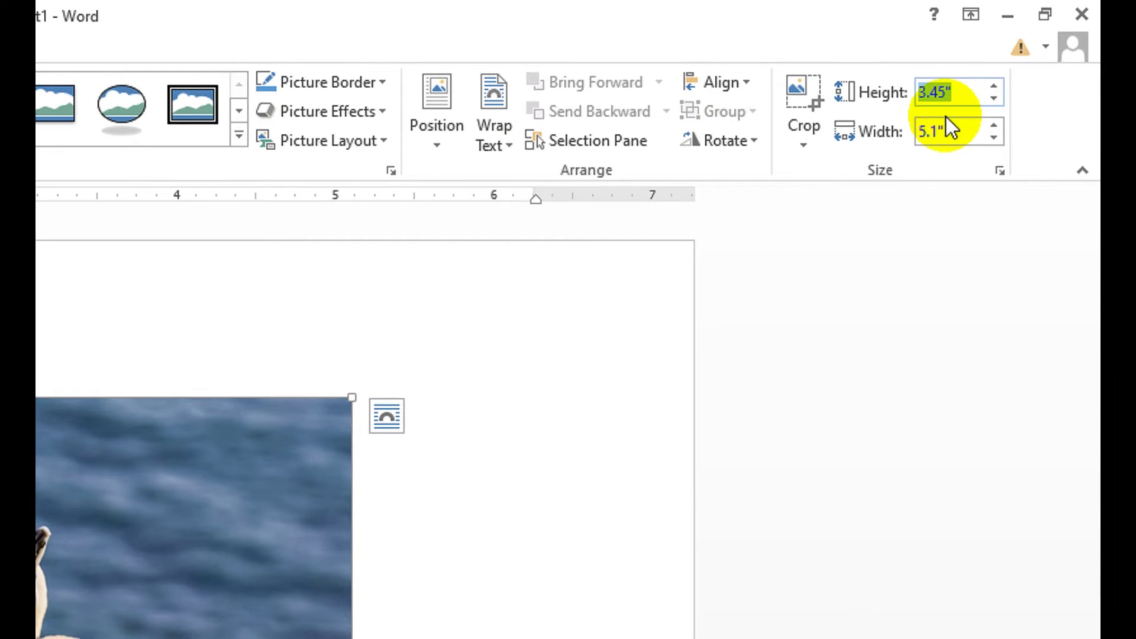
pyautogui.press('Return')
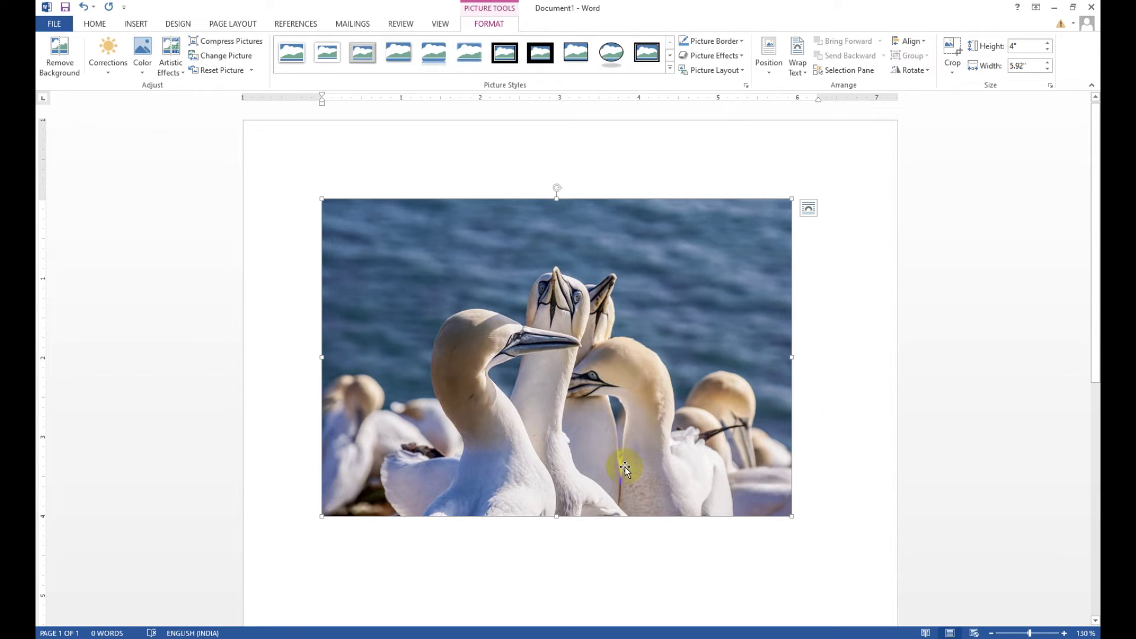
# - Crop all four sides to a 2.65 by 3.75 inch area around the central gannets, recentring the birds
pyautogui.click(951, 55)
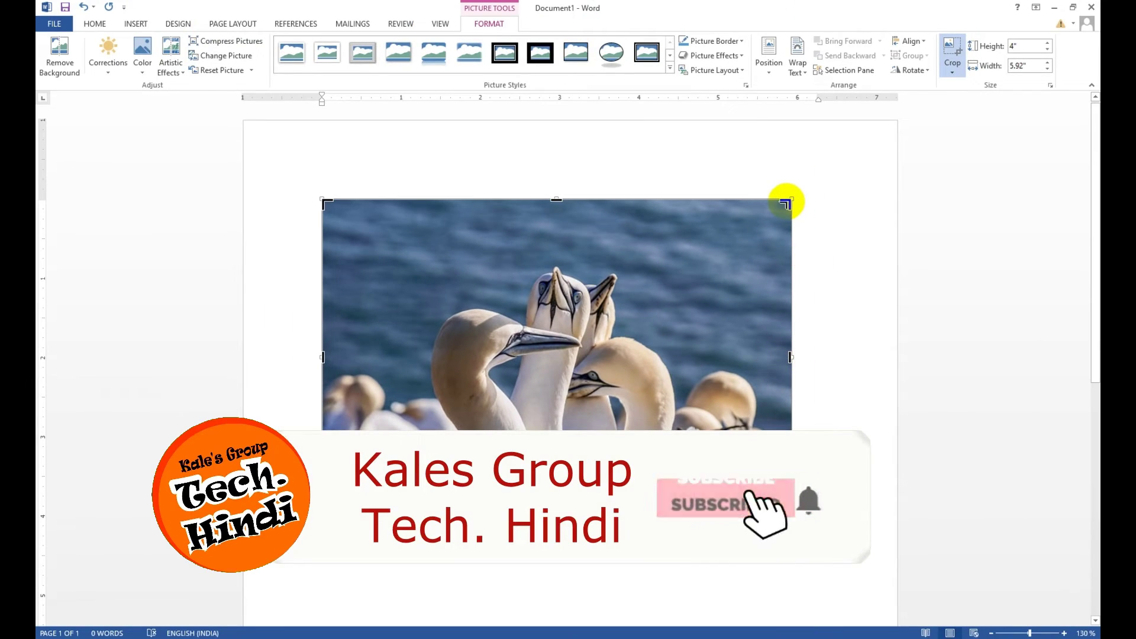
pyautogui.moveTo(793, 207)
pyautogui.mouseDown()
pyautogui.moveTo(643, 271)
pyautogui.moveTo(793, 200)
pyautogui.mouseUp()
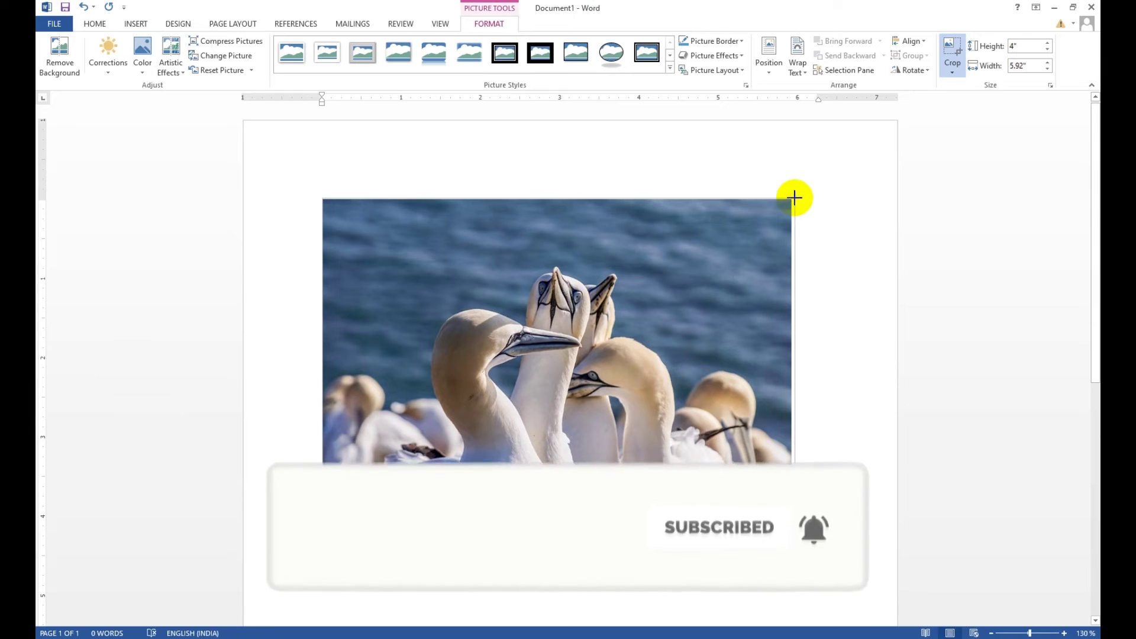
pyautogui.moveTo(793, 352); pyautogui.dragTo(694, 355)
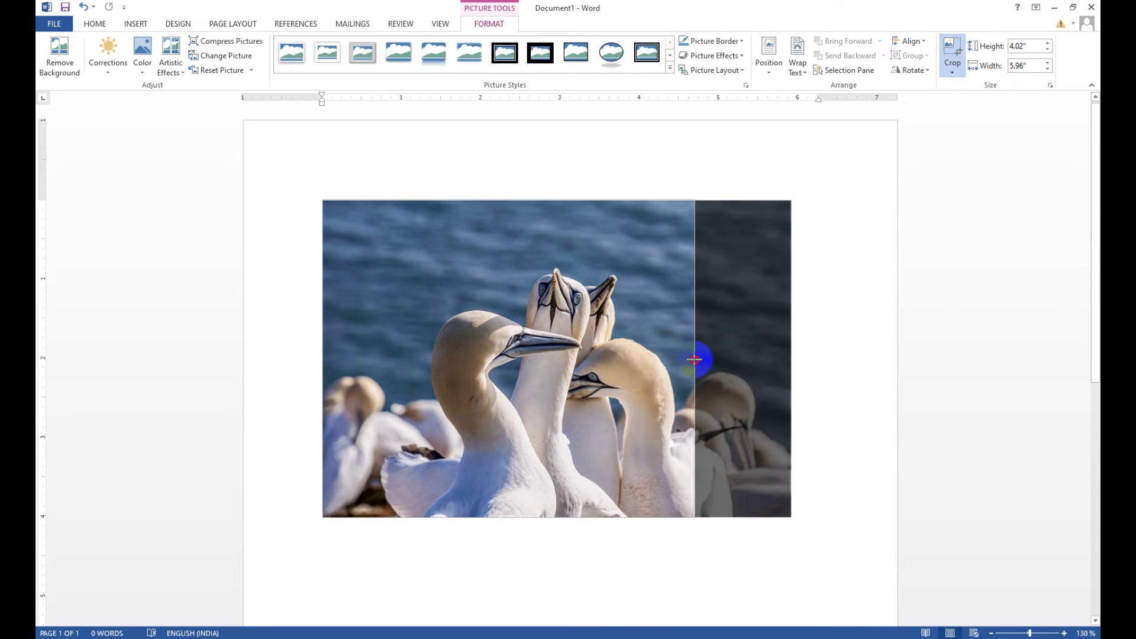
pyautogui.moveTo(508, 200); pyautogui.dragTo(509, 246)
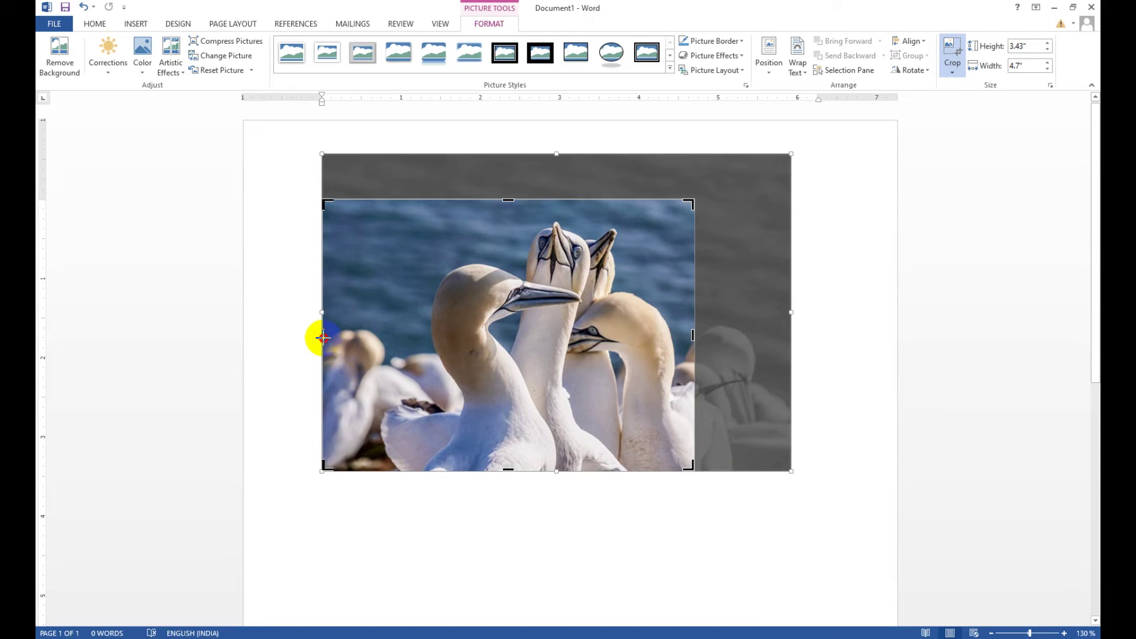
pyautogui.moveTo(322, 337); pyautogui.dragTo(397, 337)
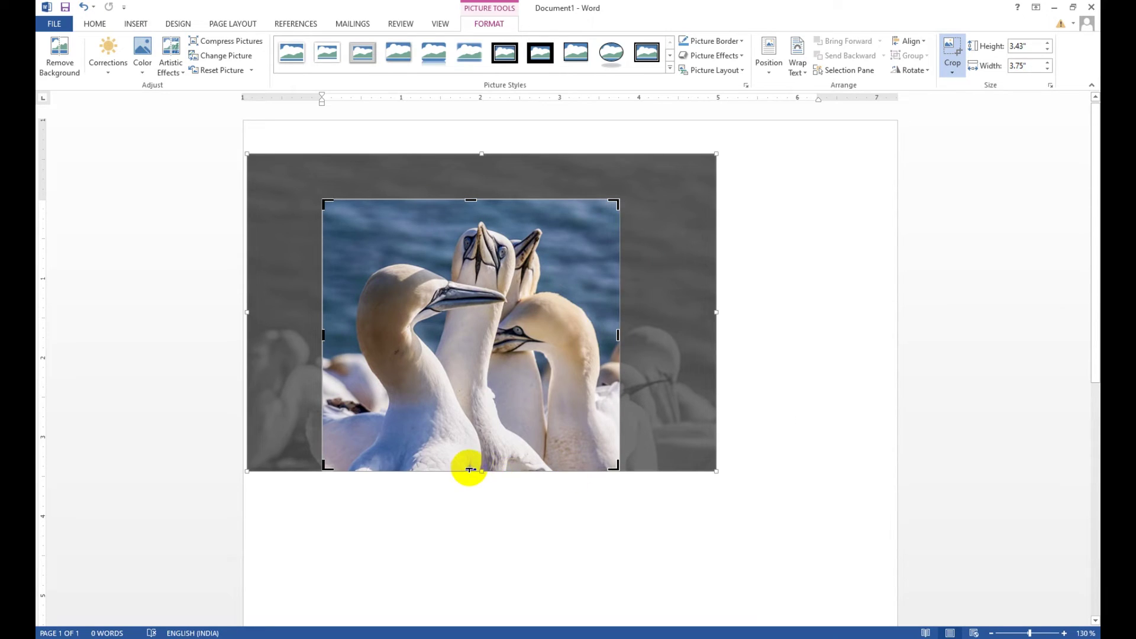
pyautogui.moveTo(476, 470); pyautogui.dragTo(475, 407)
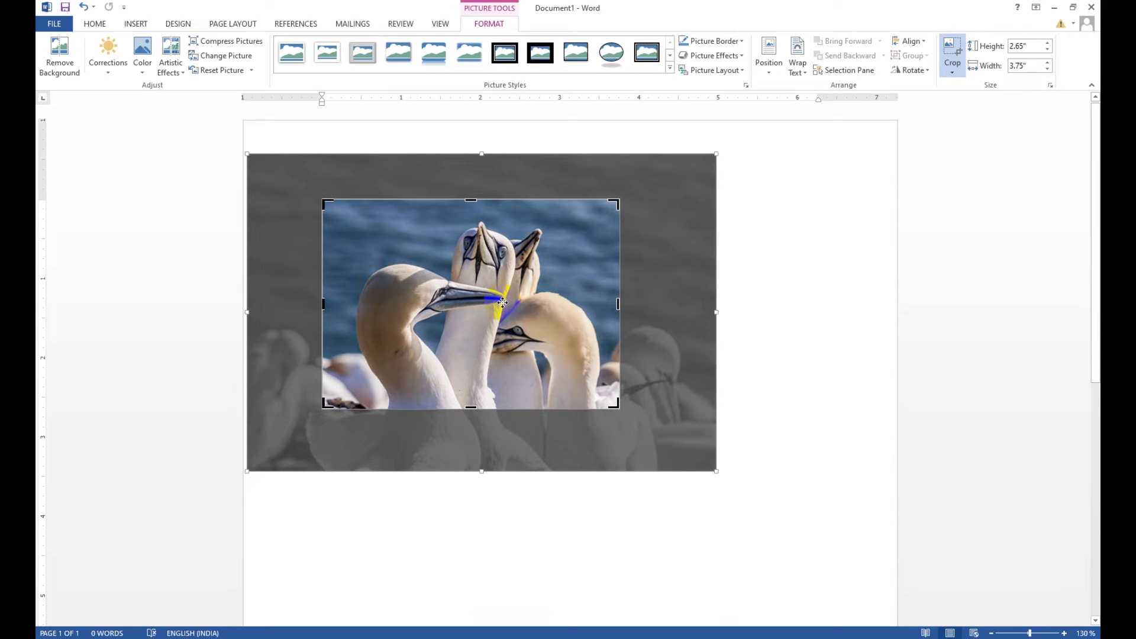
pyautogui.moveTo(467, 314); pyautogui.dragTo(474, 324)
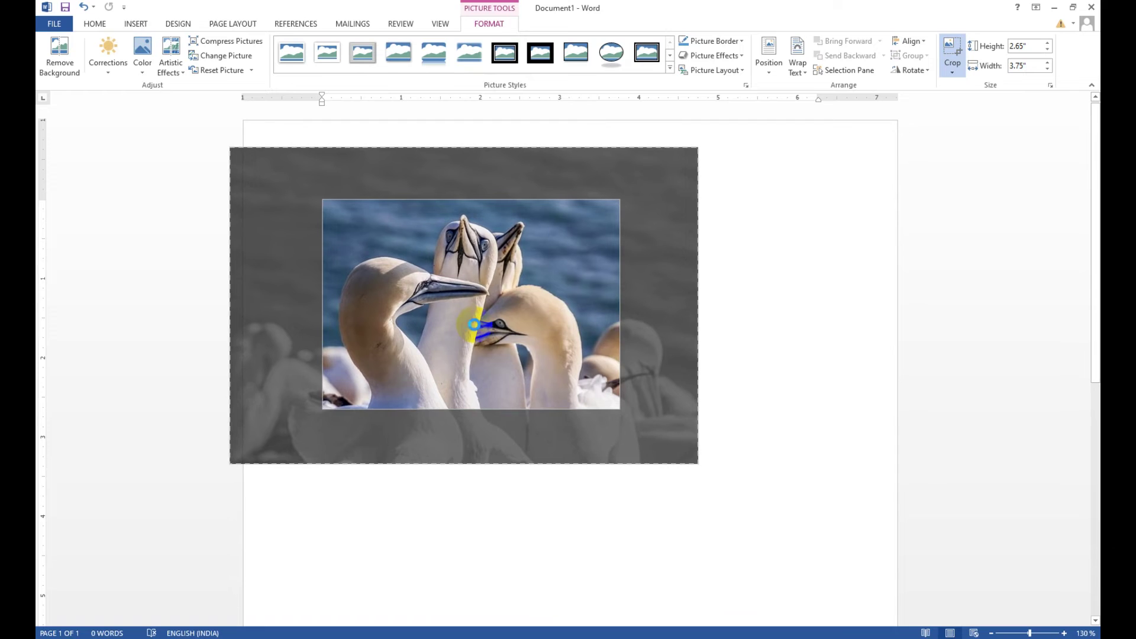
pyautogui.moveTo(474, 324)
pyautogui.mouseDown()
pyautogui.moveTo(454, 333)
pyautogui.moveTo(486, 331)
pyautogui.mouseUp()
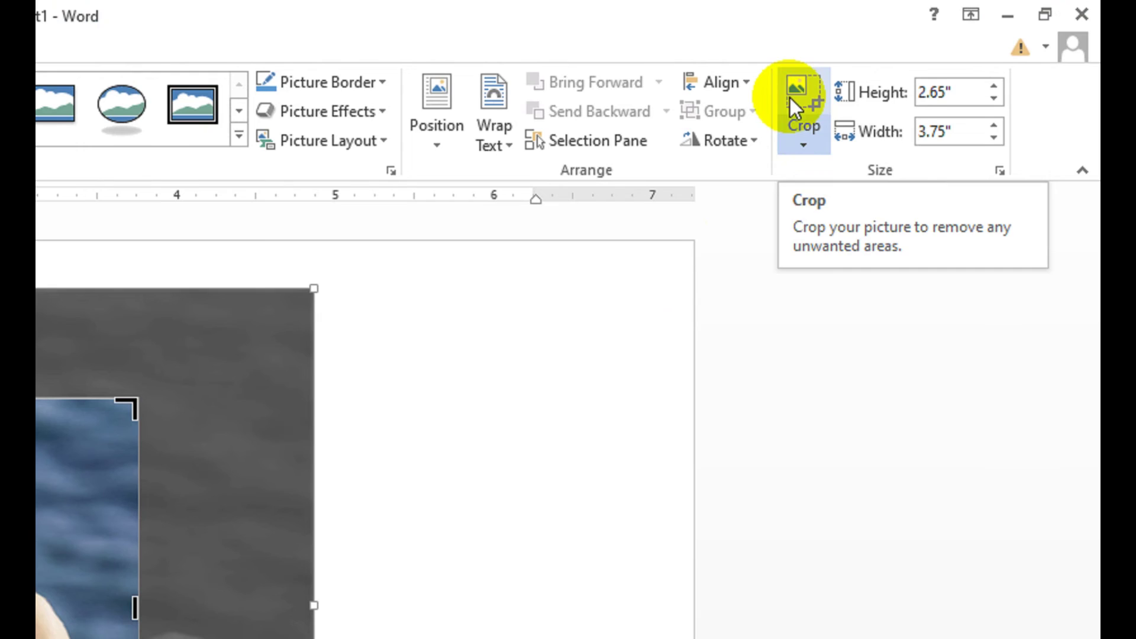
pyautogui.click(797, 103)
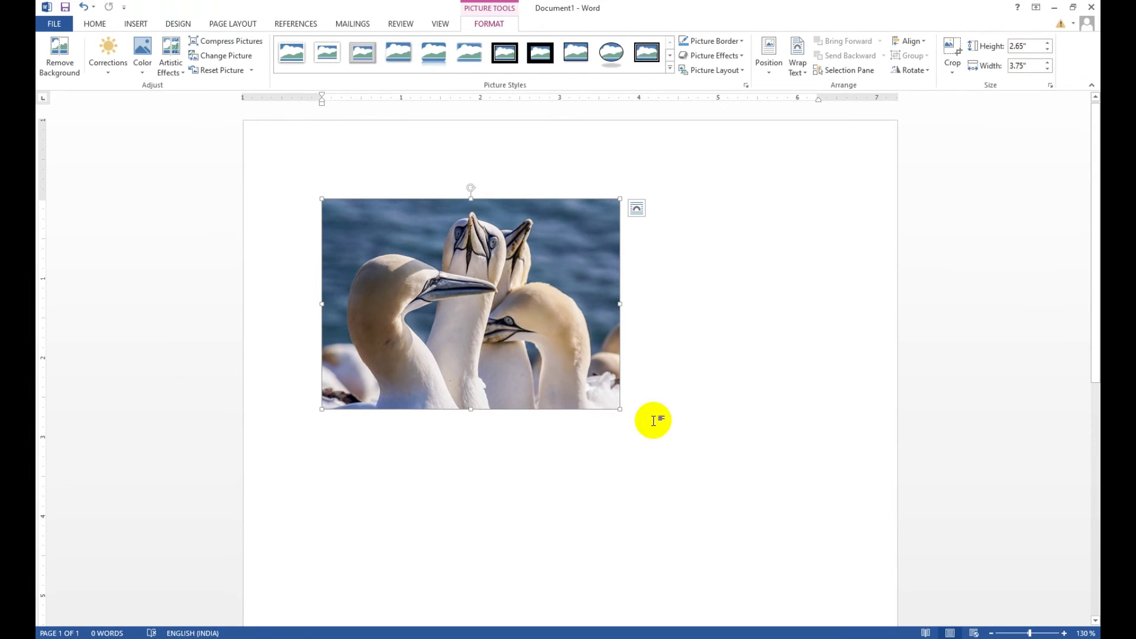